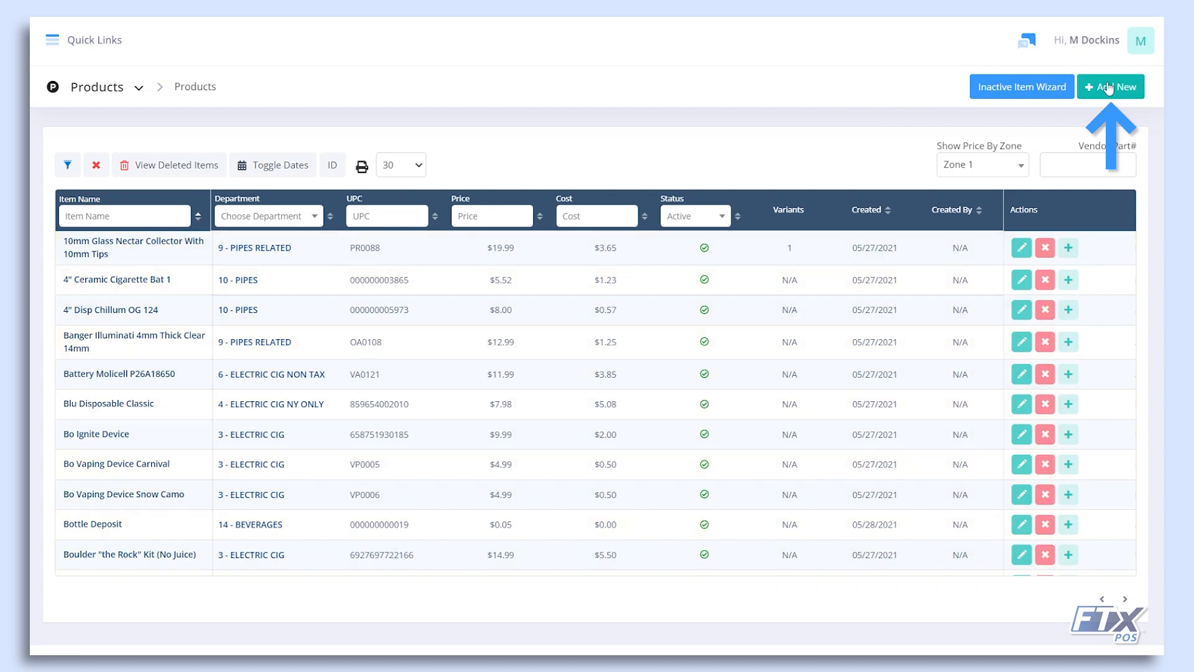
{"action": "left_click", "coordinate": [1104, 93]}
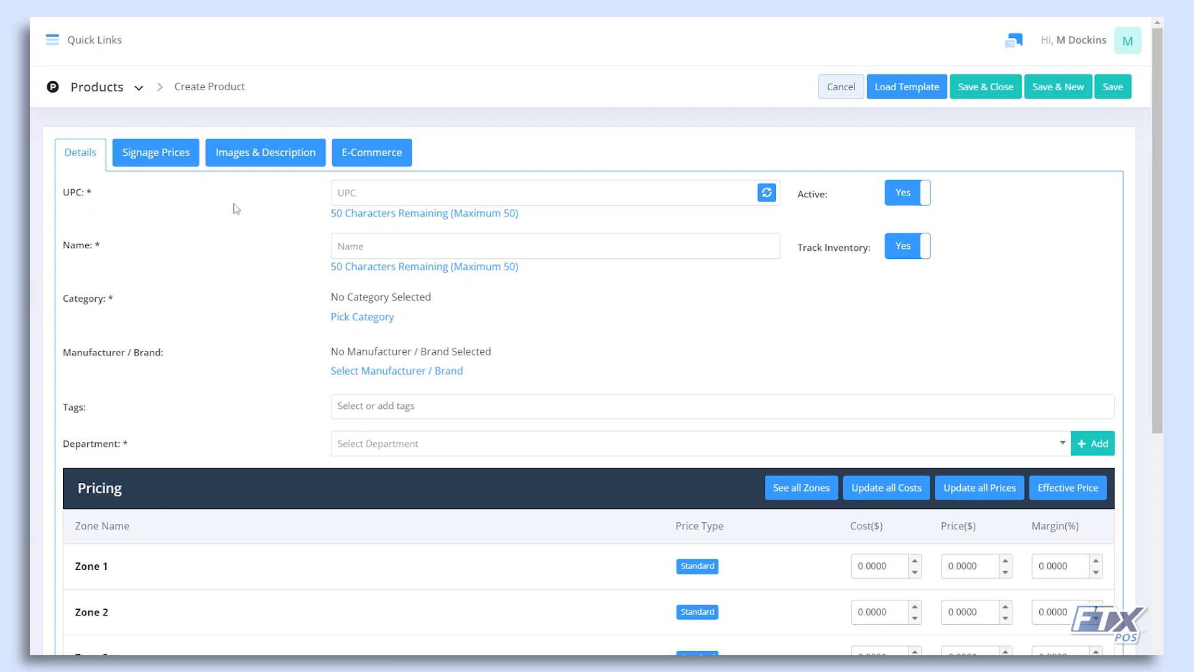
{"action": "left_click", "coordinate": [348, 195]}
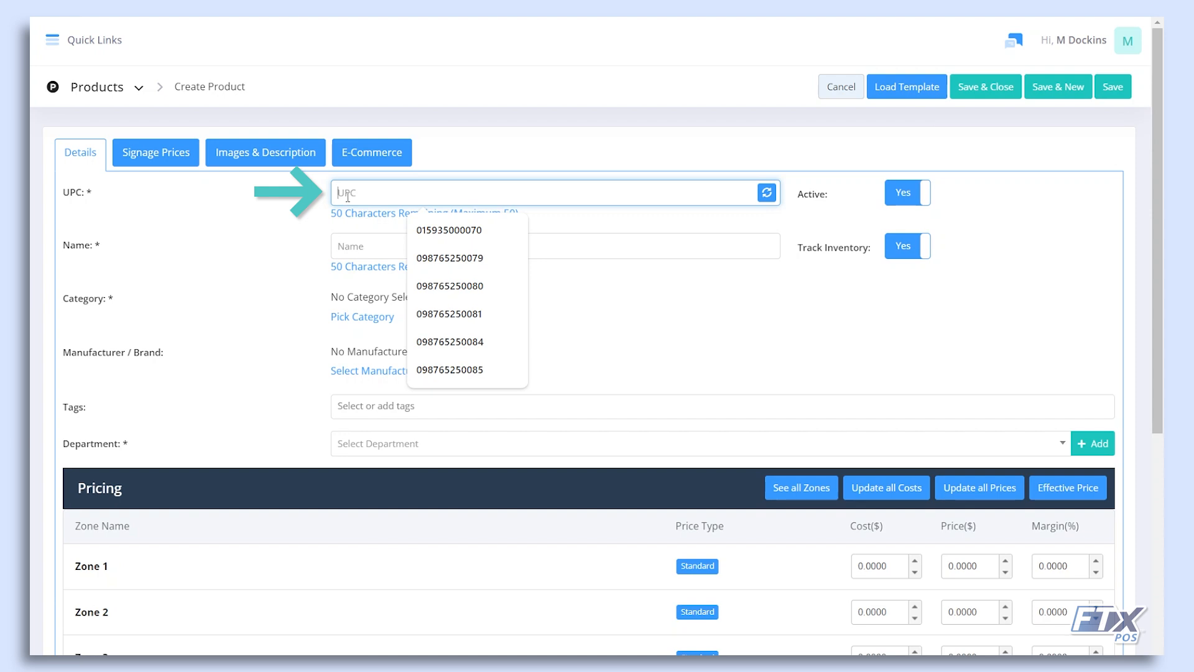
{"action": "type", "text": "0282"}
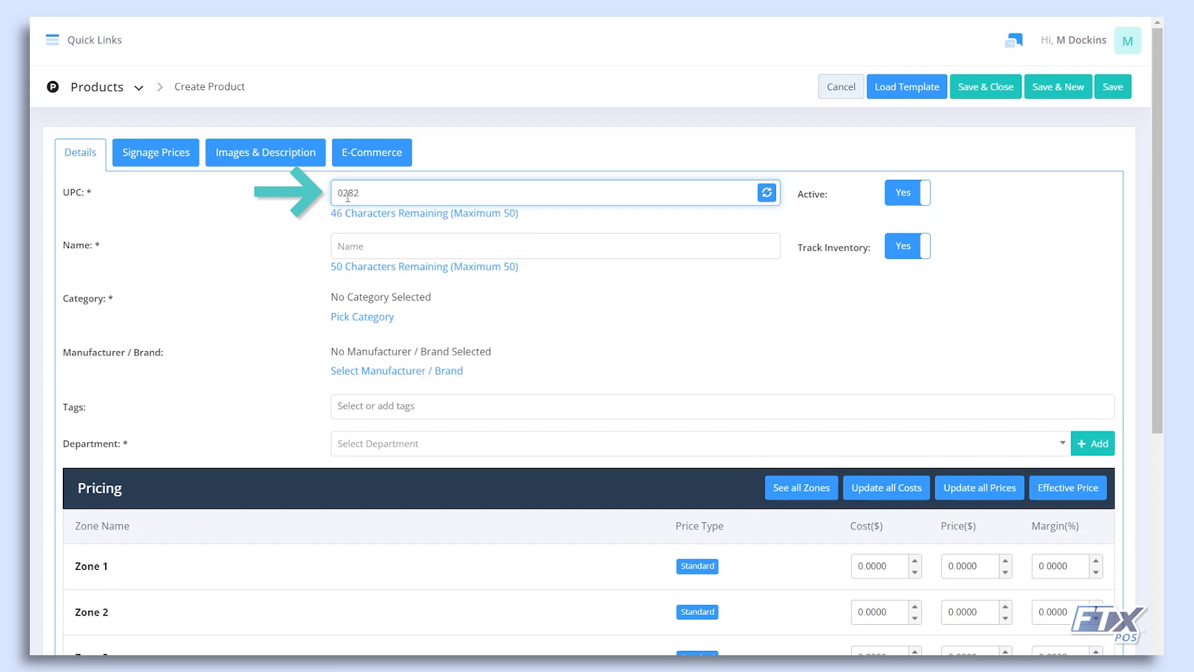
{"action": "type", "text": "00123567"}
{"action": "left_click", "coordinate": [353, 249]}
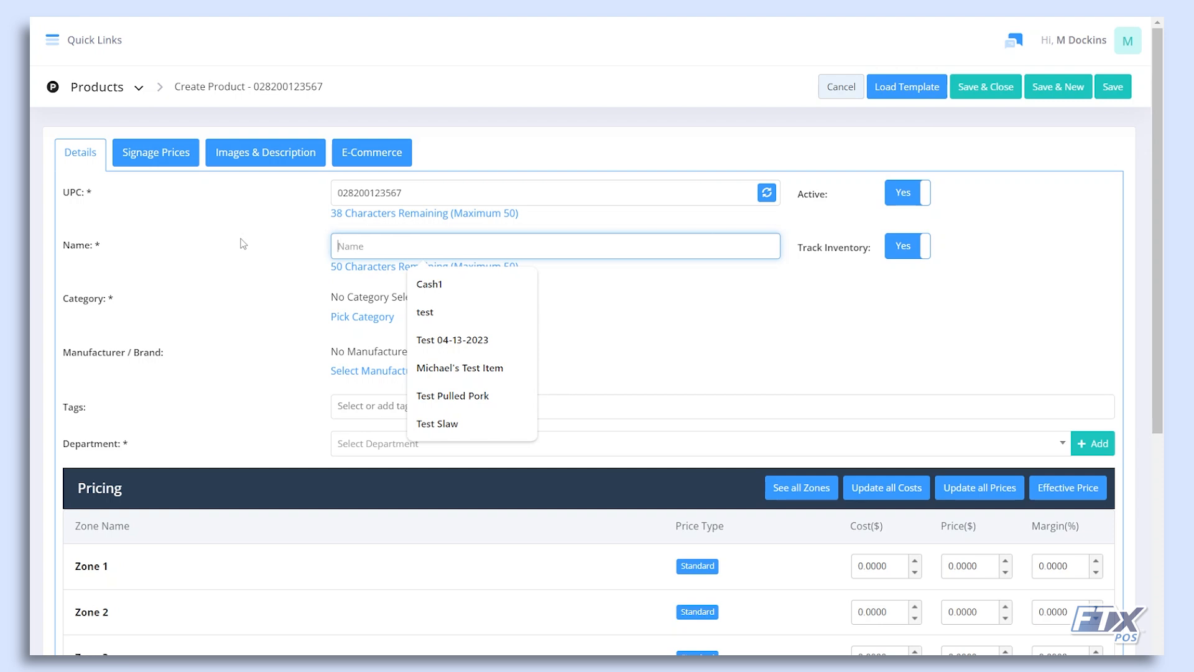
{"action": "type", "text": "Exa"}
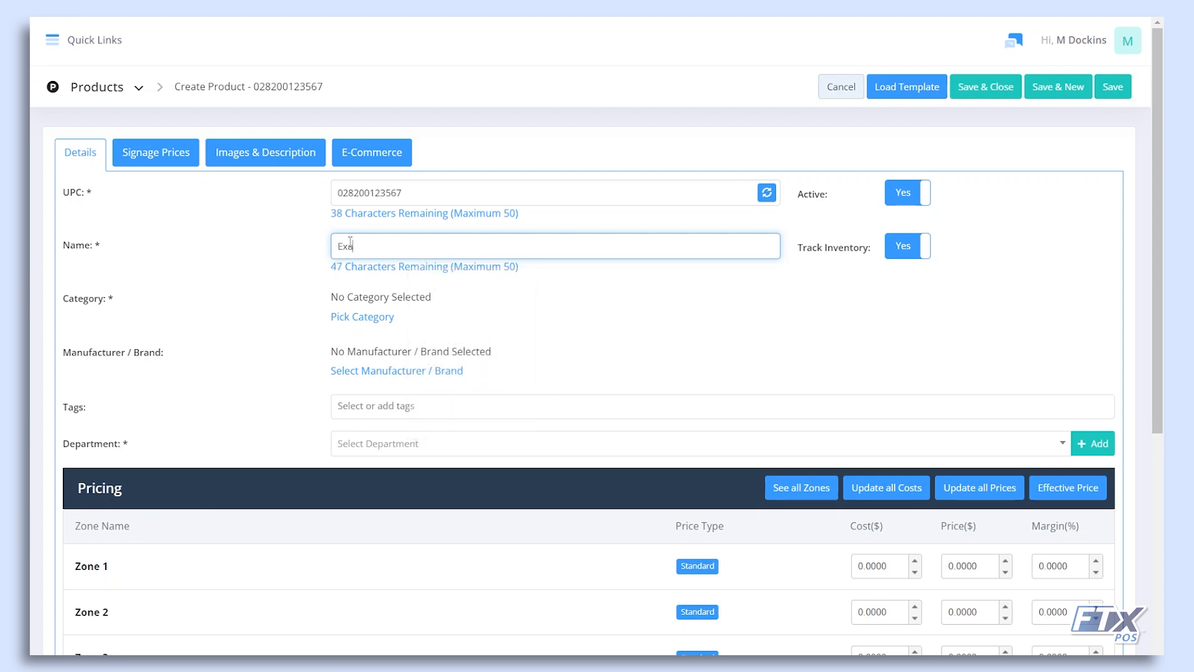
{"action": "type", "text": "mple Item Carton"}
{"action": "left_click", "coordinate": [539, 296]}
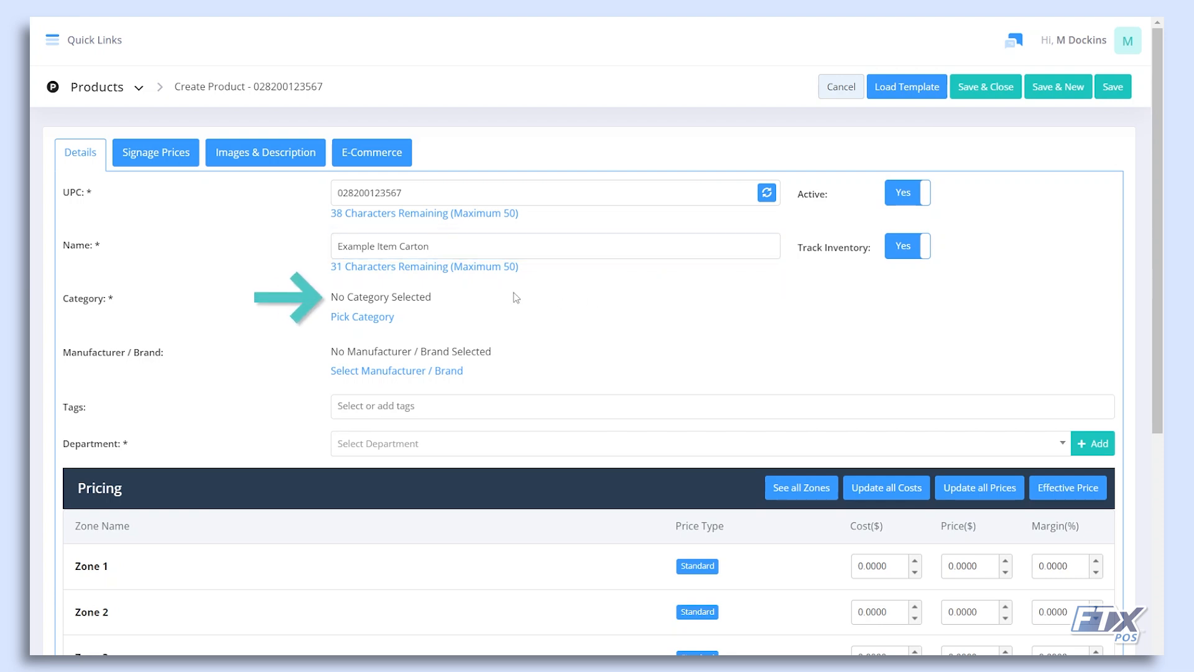
Assign the product to the Water category under Beverages1 and to the department 14 - BEVERAGES
{"action": "left_click", "coordinate": [368, 320]}
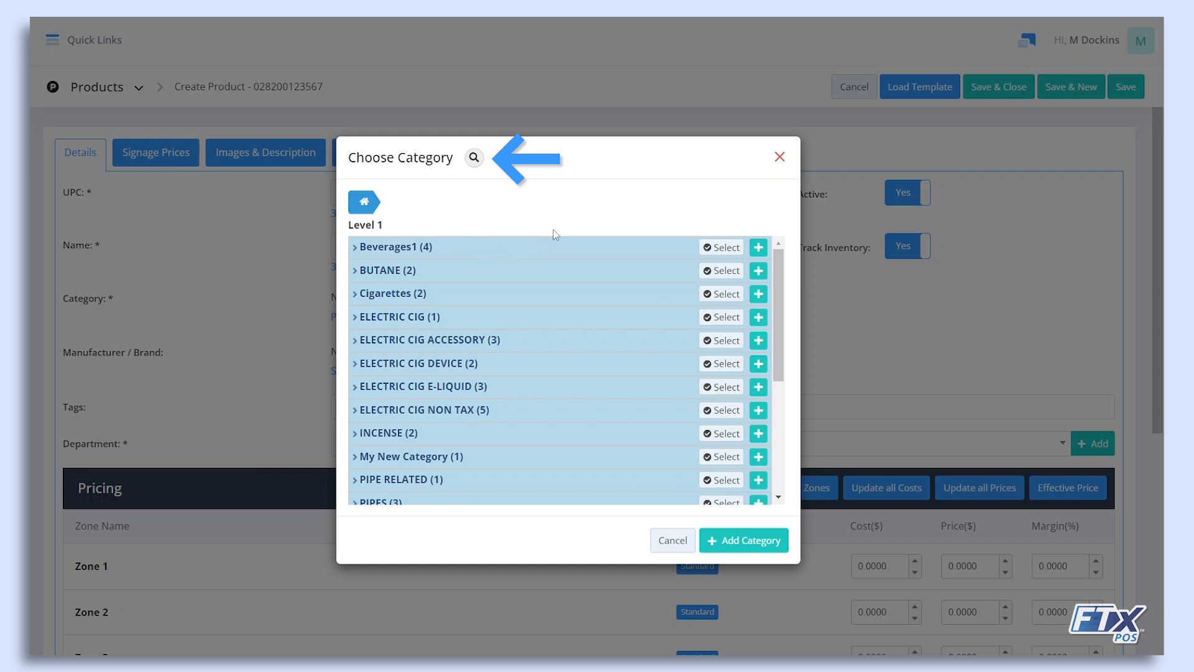
{"action": "left_click", "coordinate": [403, 257]}
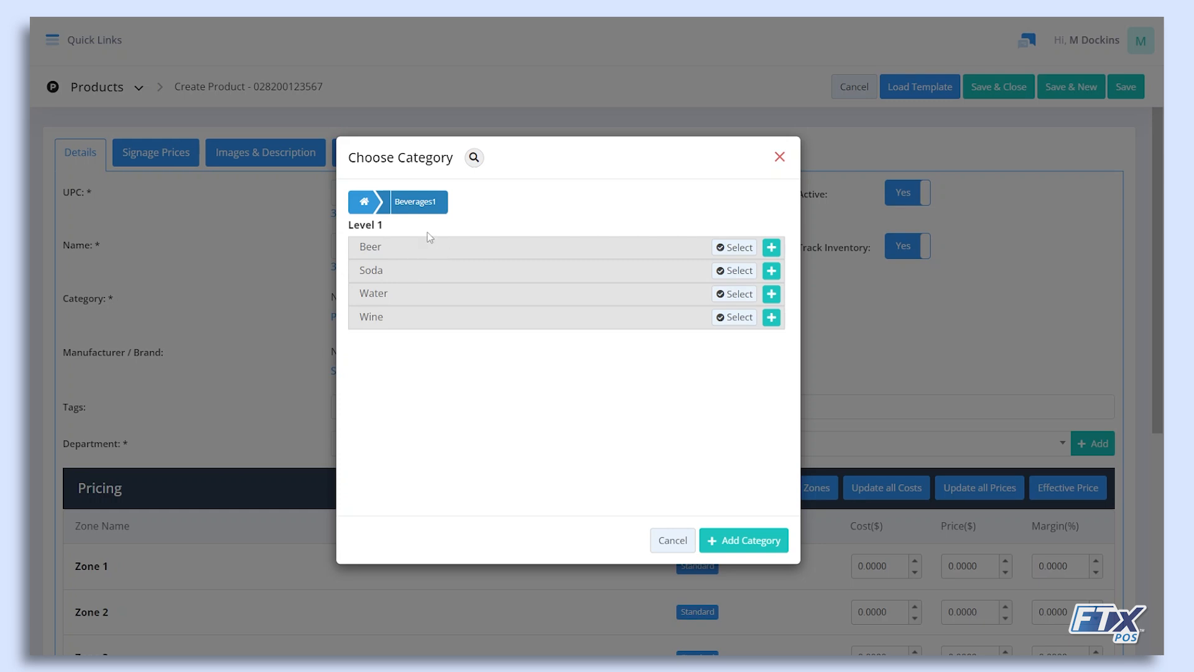
{"action": "left_click", "coordinate": [748, 299]}
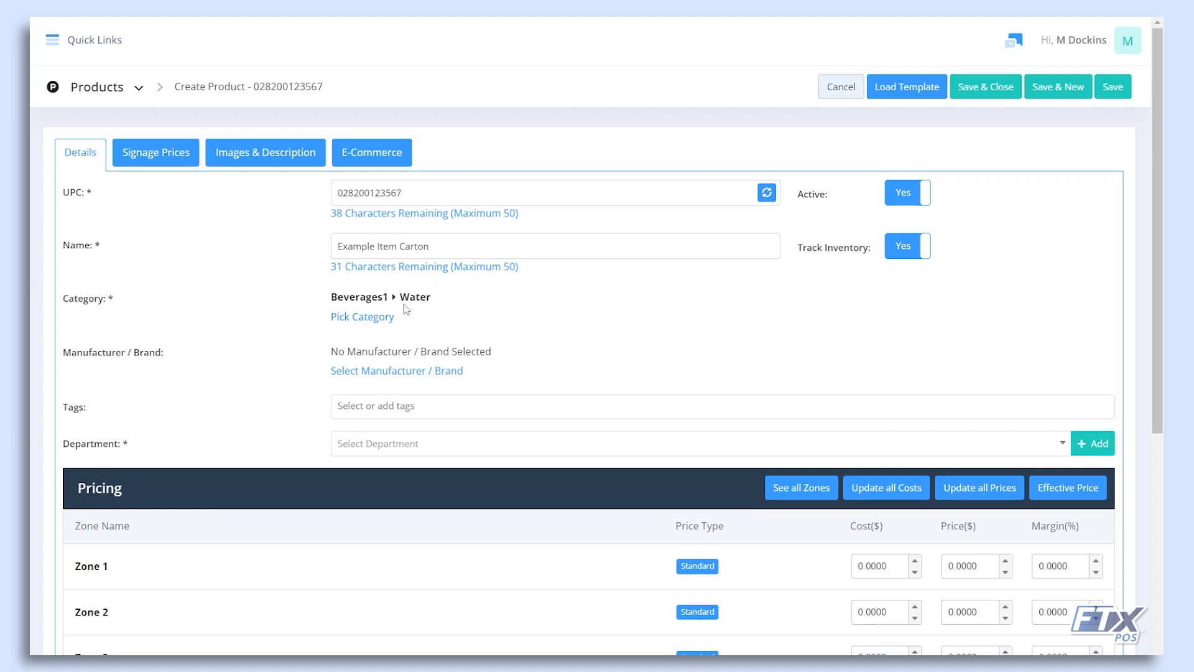
{"action": "left_click", "coordinate": [366, 450]}
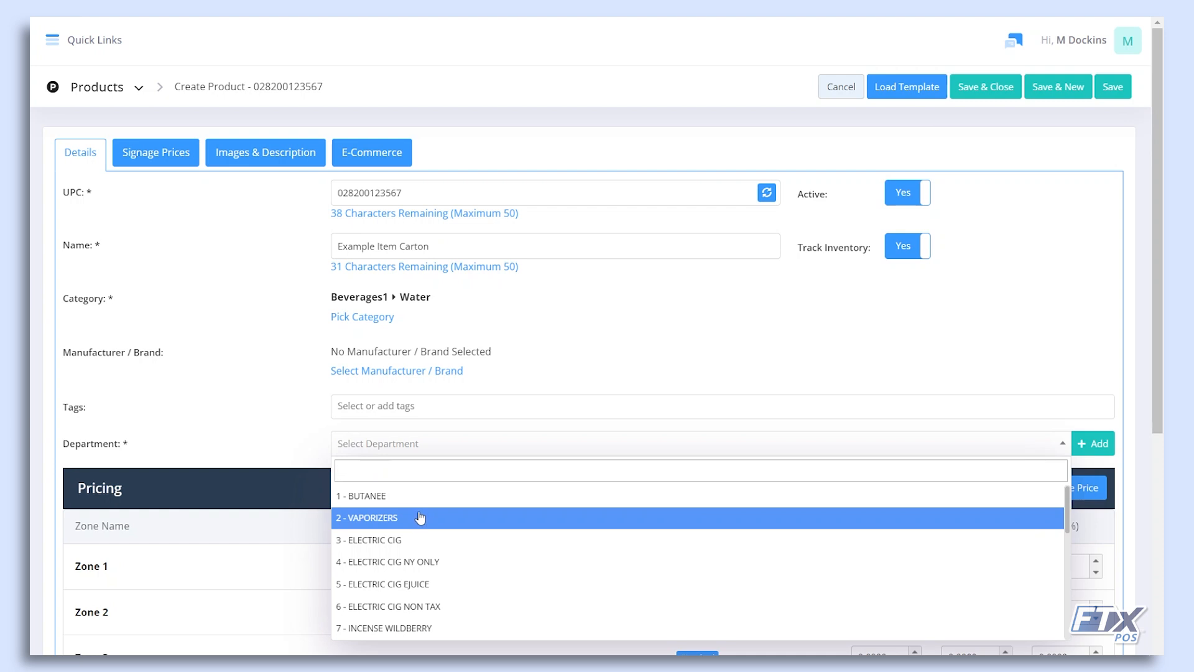
{"action": "scroll", "coordinate": [414, 547], "scroll_direction": "down", "scroll_amount": 3}
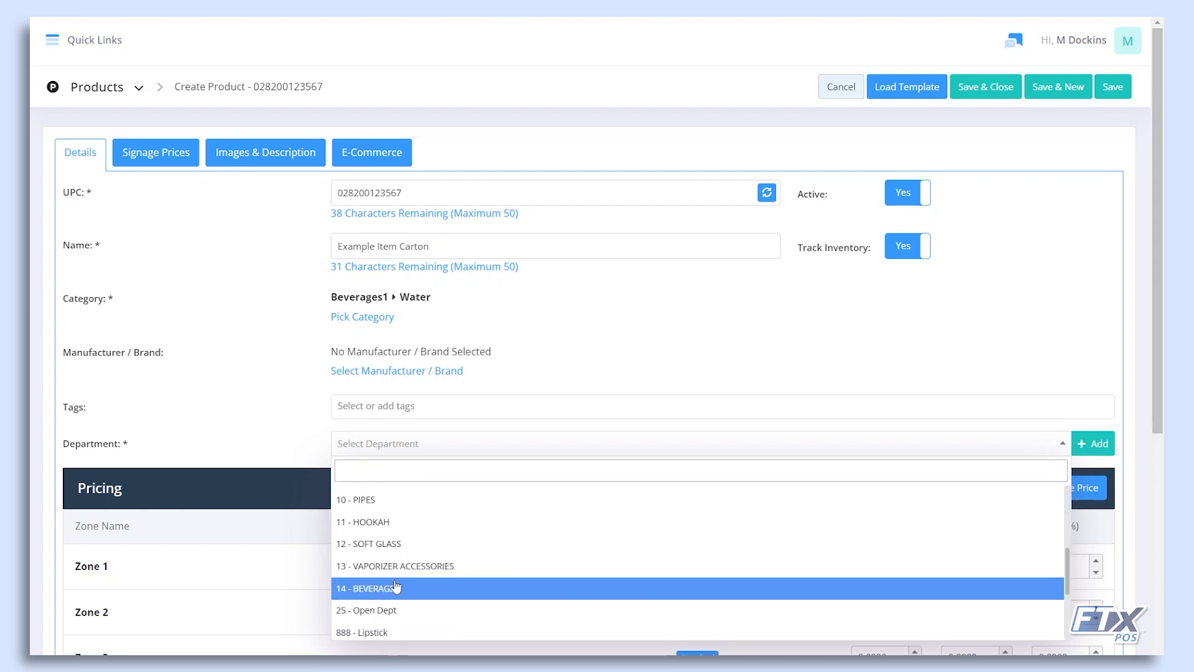
{"action": "left_click", "coordinate": [396, 588]}
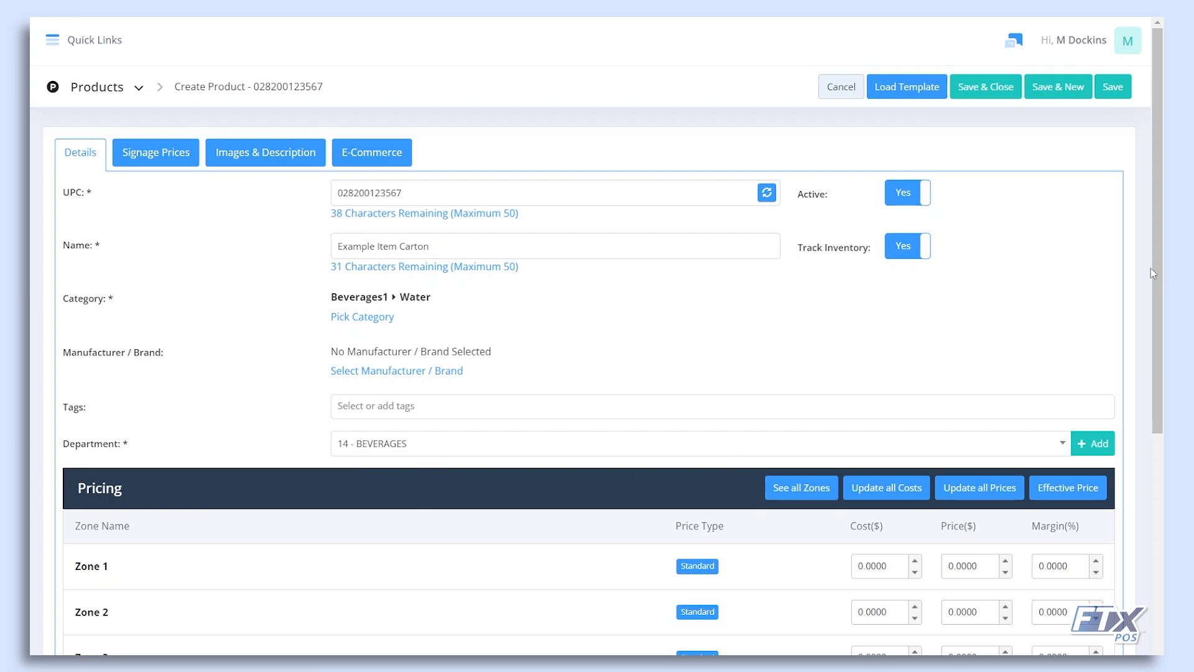
Set the Zone 1 price to 5.00 and its cost to 1 in the product's pricing
{"action": "left_click_drag", "start_coordinate": [1152, 267], "coordinate": [1135, 348]}
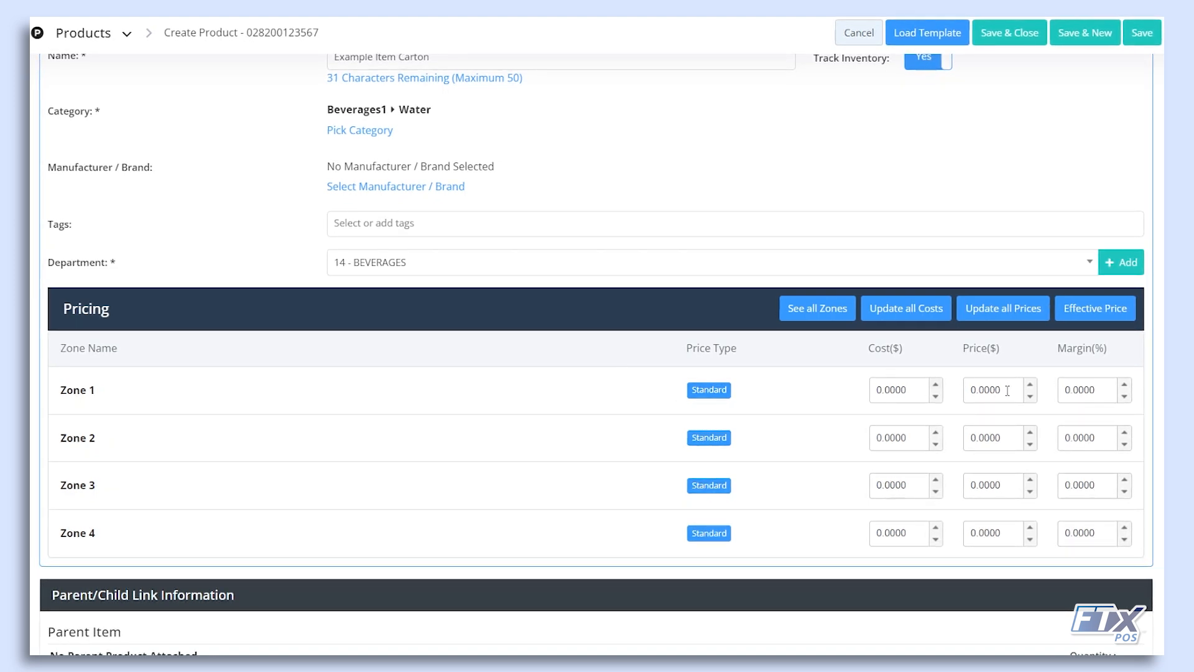
{"action": "left_click_drag", "start_coordinate": [1002, 390], "coordinate": [954, 393]}
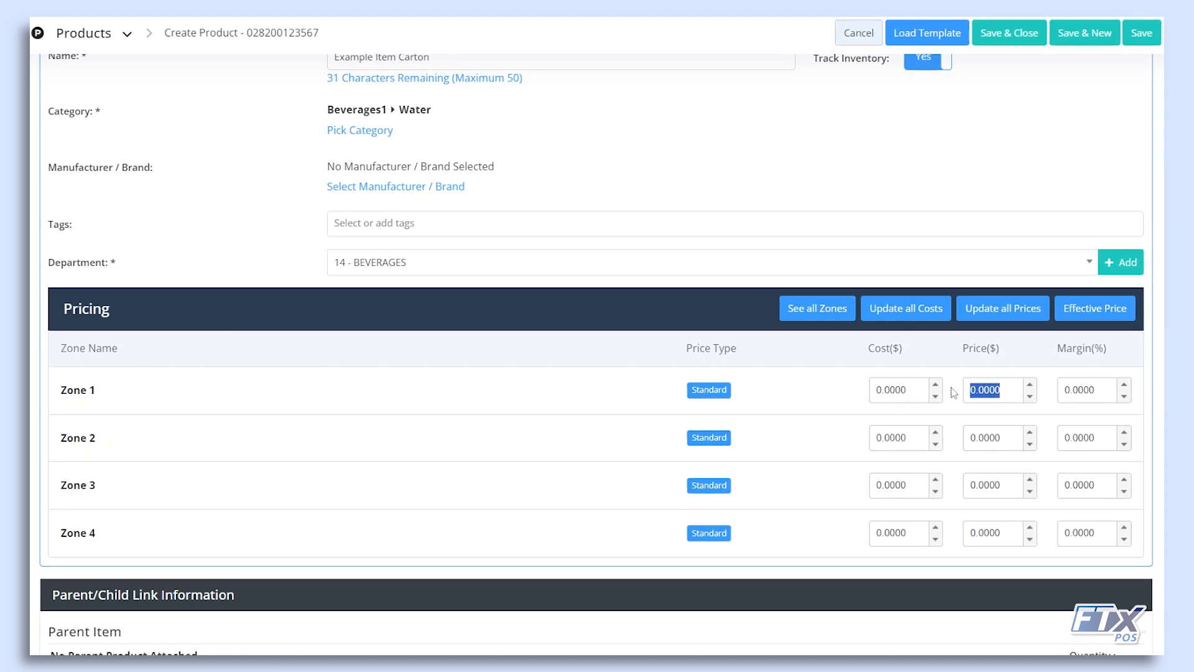
{"action": "type", "text": "5.00"}
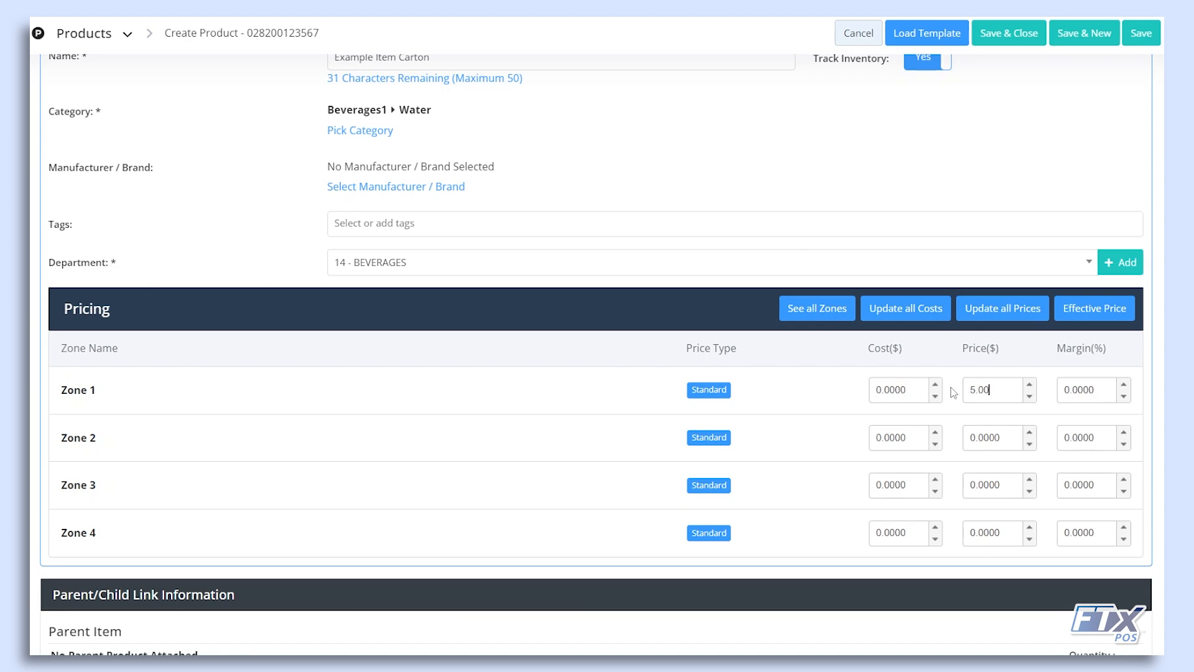
{"action": "left_click", "coordinate": [919, 386]}
{"action": "left_click_drag", "start_coordinate": [919, 387], "coordinate": [863, 390]}
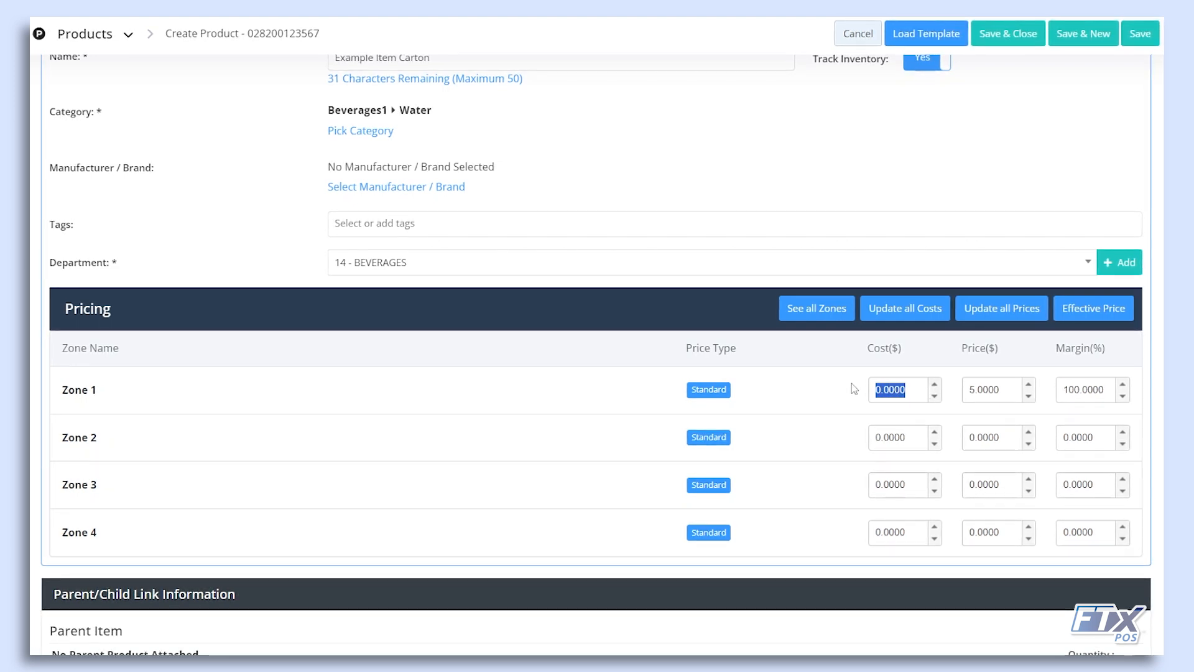
{"action": "type", "text": "1"}
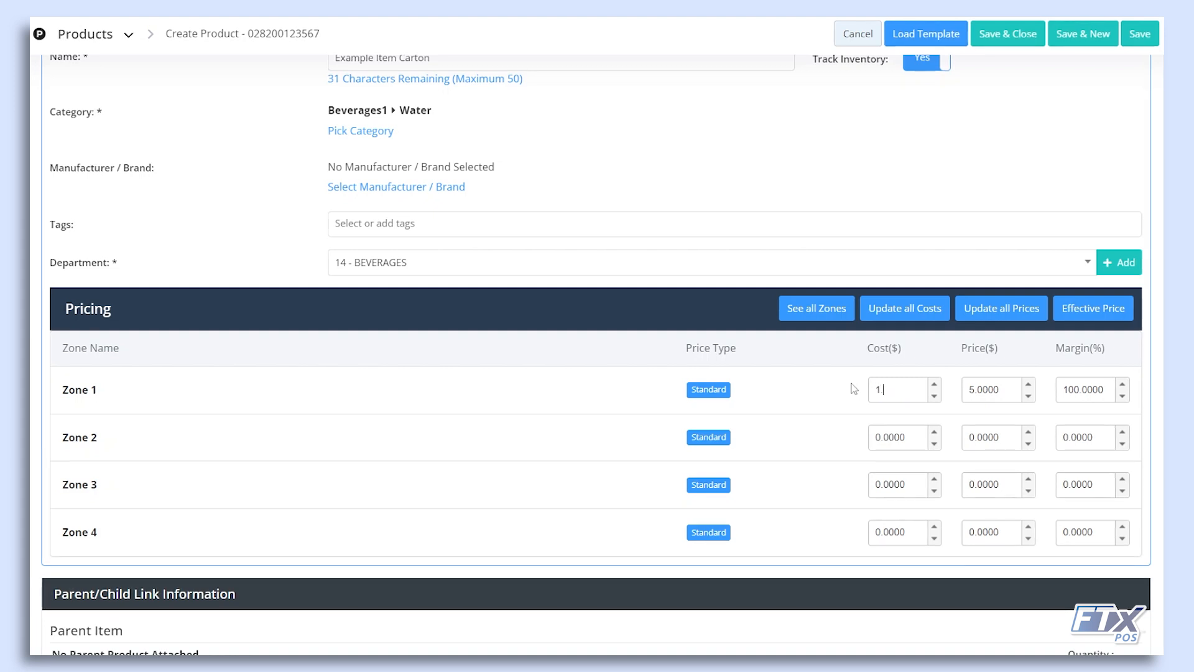
{"action": "left_click", "coordinate": [854, 389]}
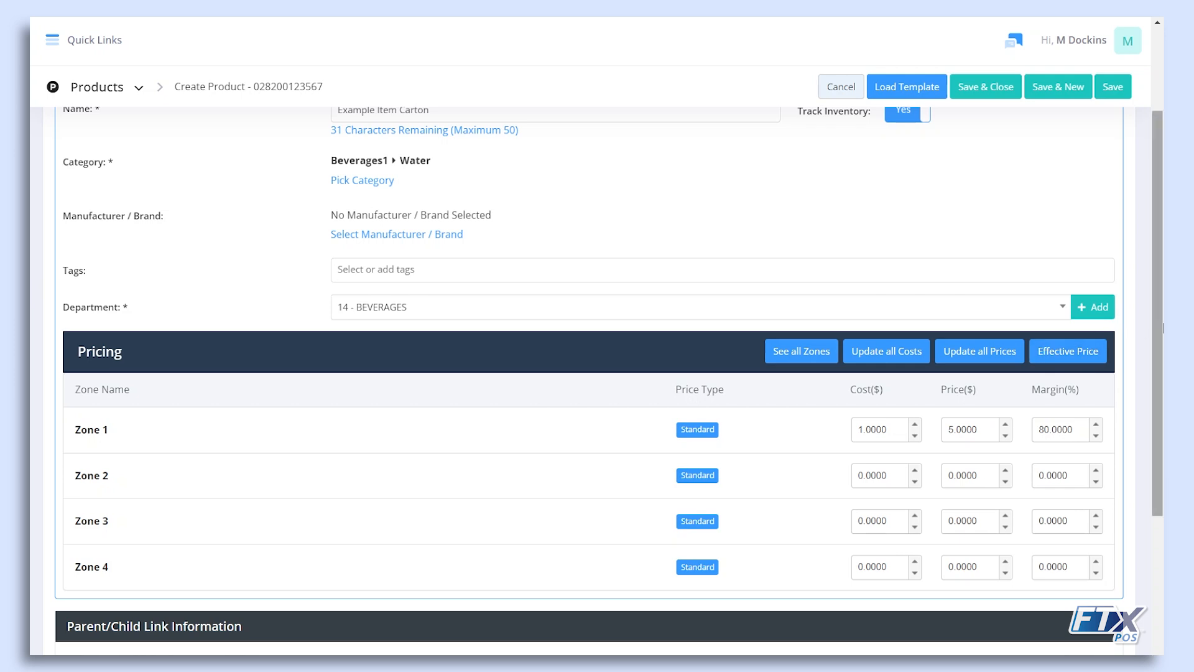
Find products named "Test" and assign Test Product POS 5655 as the child item
{"action": "left_click_drag", "start_coordinate": [1158, 328], "coordinate": [1157, 458]}
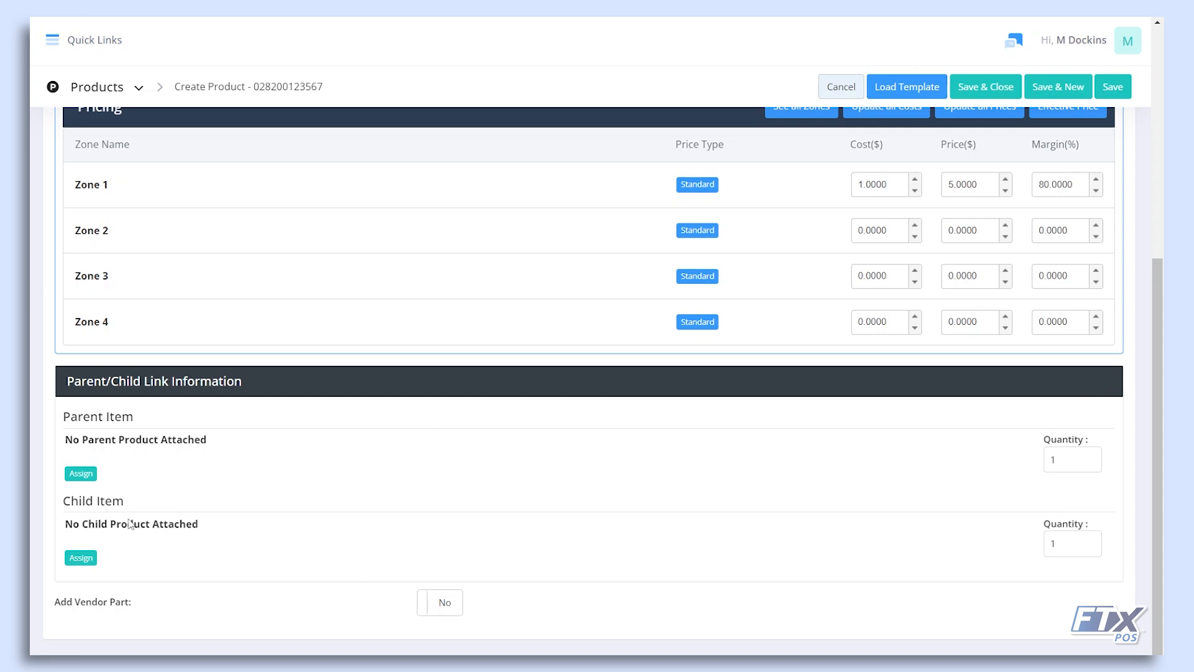
{"action": "left_click", "coordinate": [82, 558]}
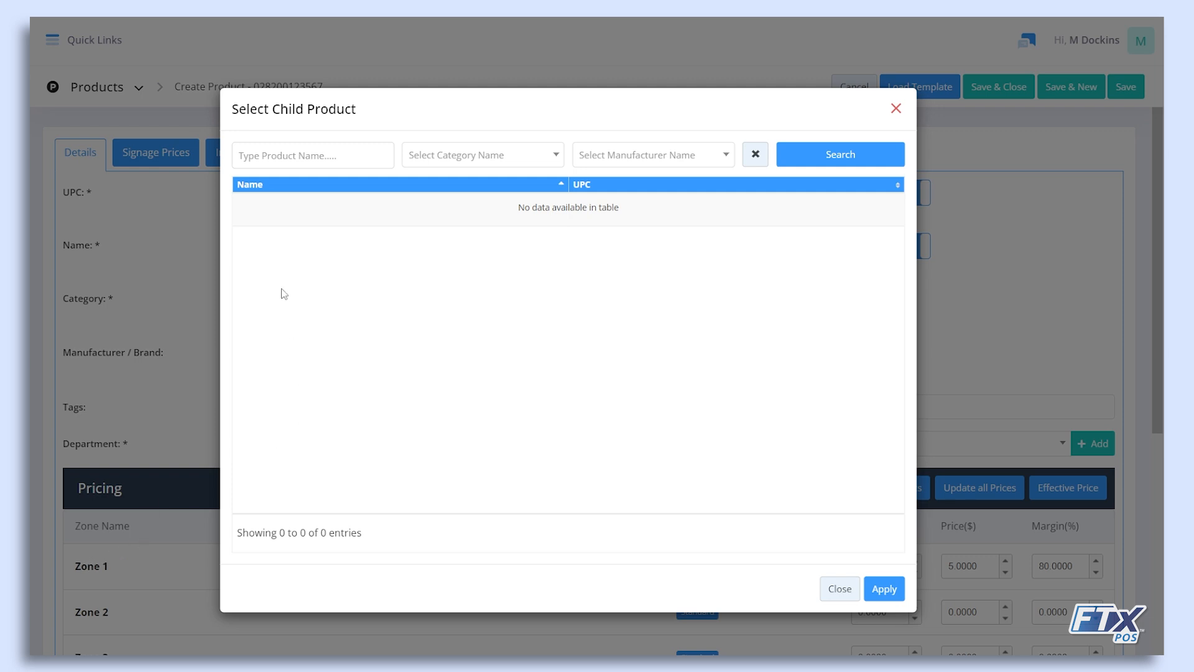
{"action": "left_click", "coordinate": [269, 157]}
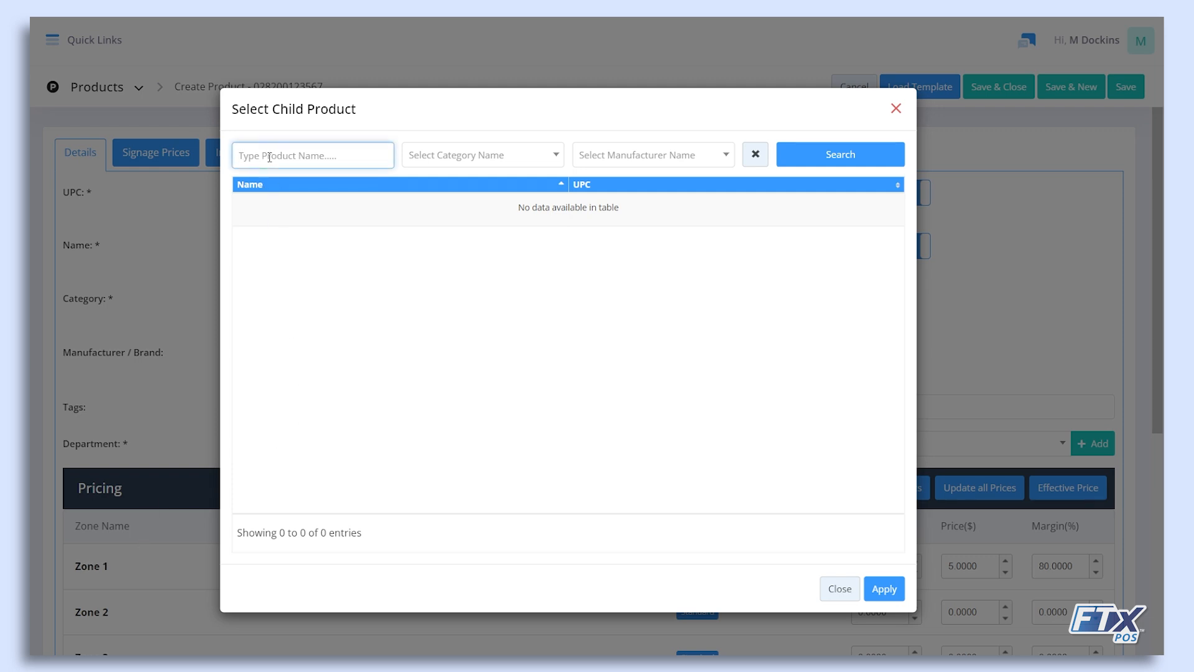
{"action": "type", "text": "Test"}
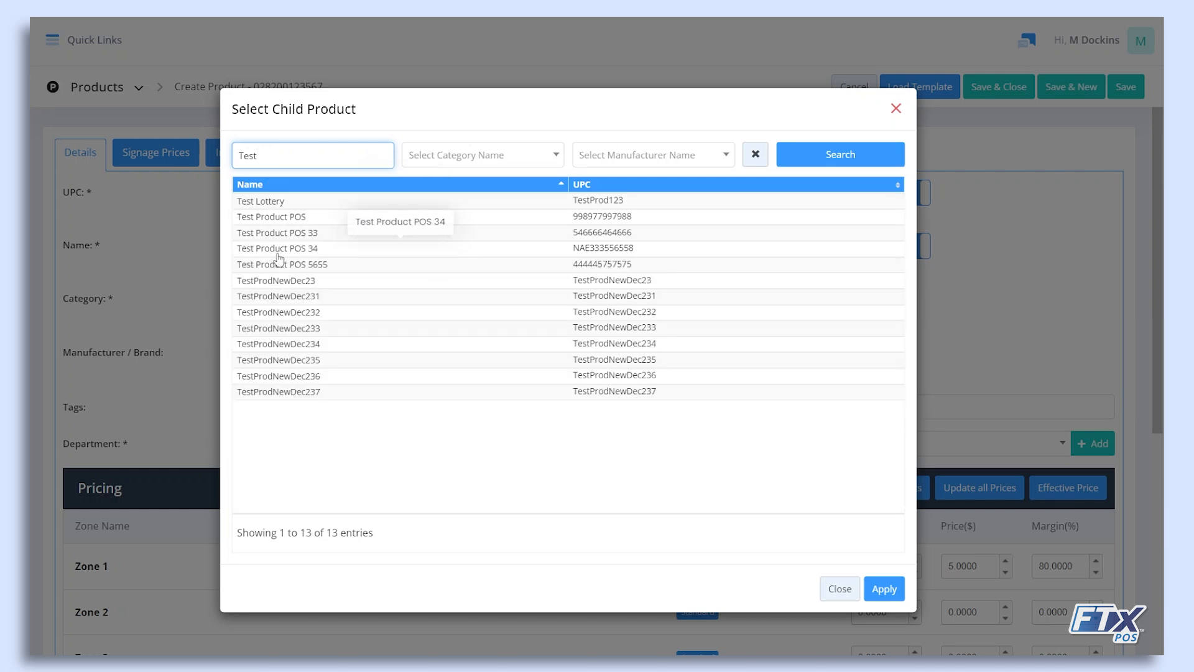
{"action": "left_click", "coordinate": [281, 267]}
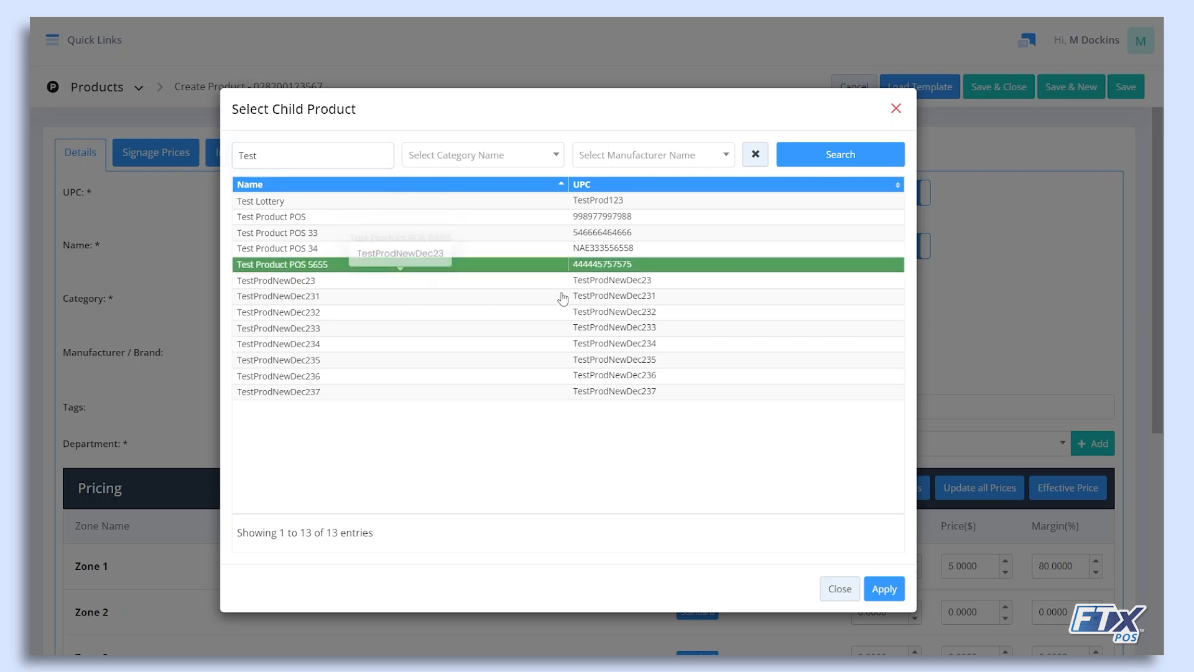
{"action": "left_click", "coordinate": [885, 589]}
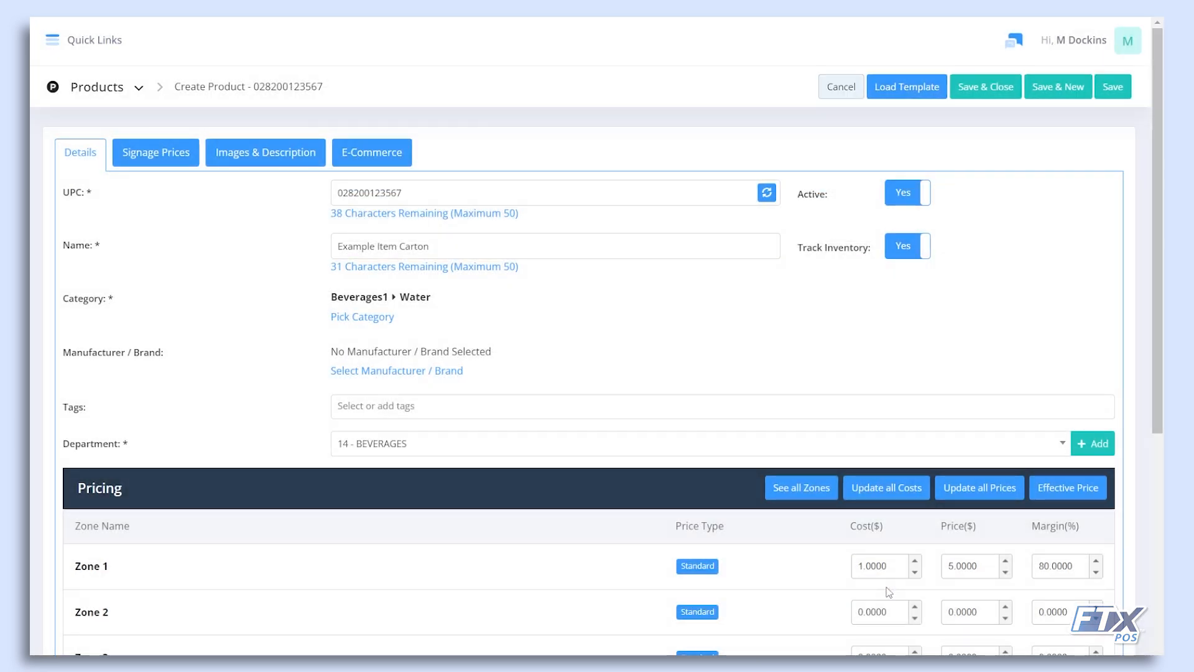
Set the child item's quantity to 10, and save and close the new product
{"action": "left_click_drag", "start_coordinate": [1156, 240], "coordinate": [1145, 495]}
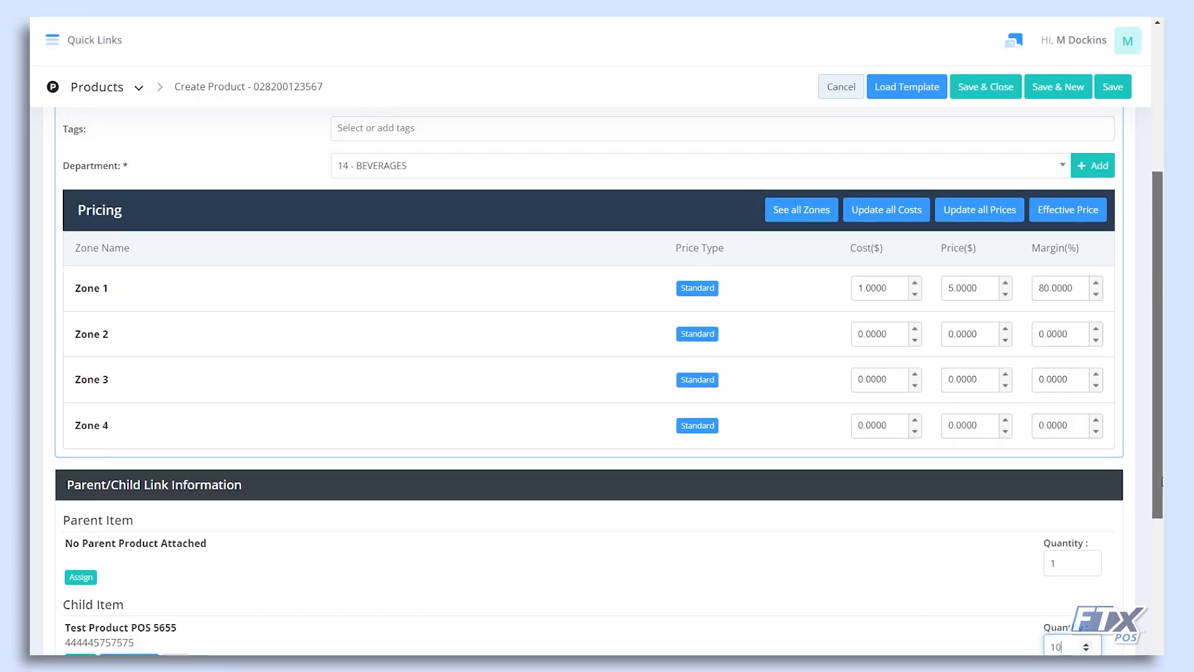
{"action": "scroll", "coordinate": [1151, 398], "scroll_direction": "up", "scroll_amount": 3}
{"action": "scroll", "coordinate": [1151, 403], "scroll_direction": "up", "scroll_amount": 3}
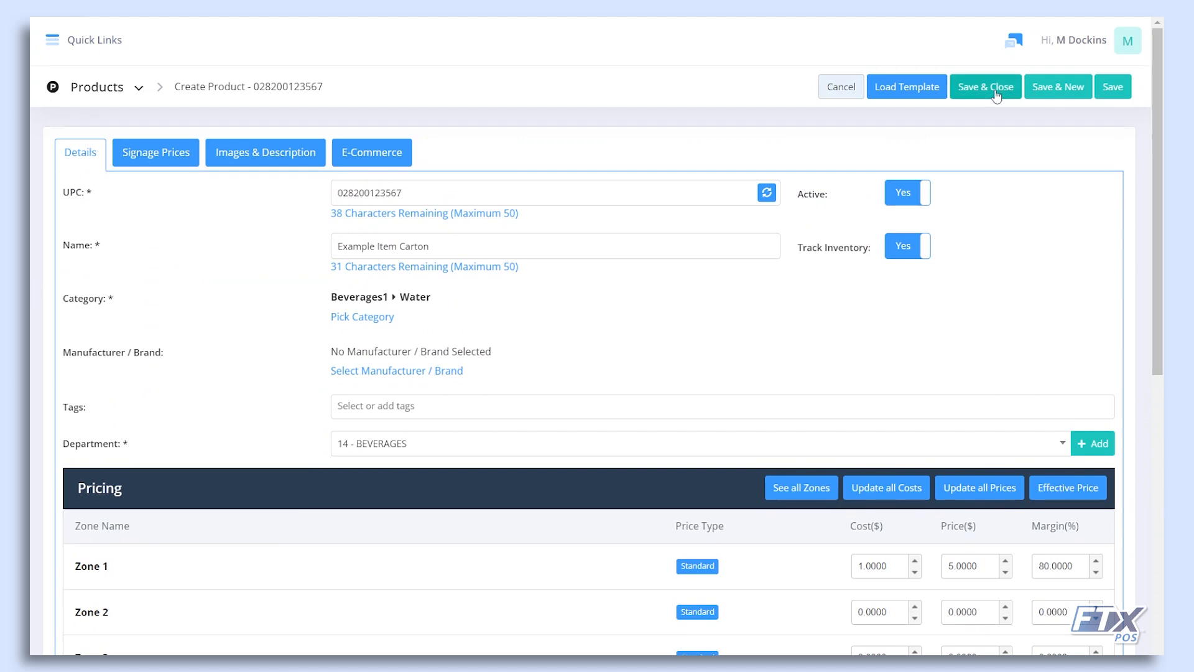
{"action": "left_click", "coordinate": [996, 94]}
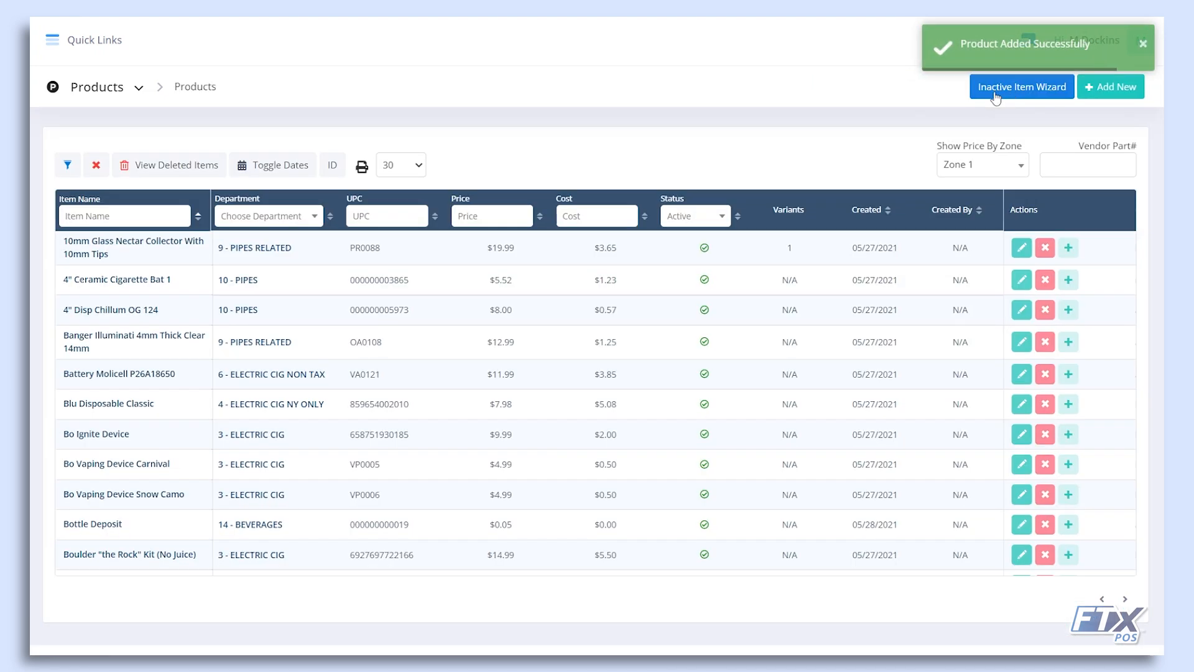